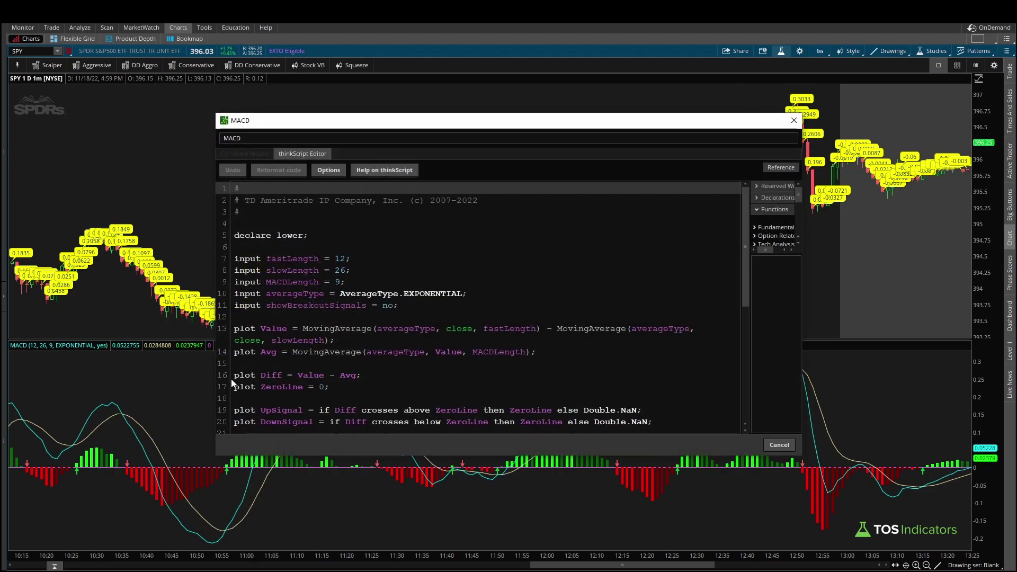
# Mark how the Avg plot uses averageType, Value and MACDLength in the MACD script, then clear the markings.
pyautogui.moveTo(258, 360); pyautogui.dragTo(363, 361)
pyautogui.moveTo(243, 358)
pyautogui.mouseDown()
pyautogui.moveTo(223, 335)
pyautogui.moveTo(299, 336)
pyautogui.mouseUp()
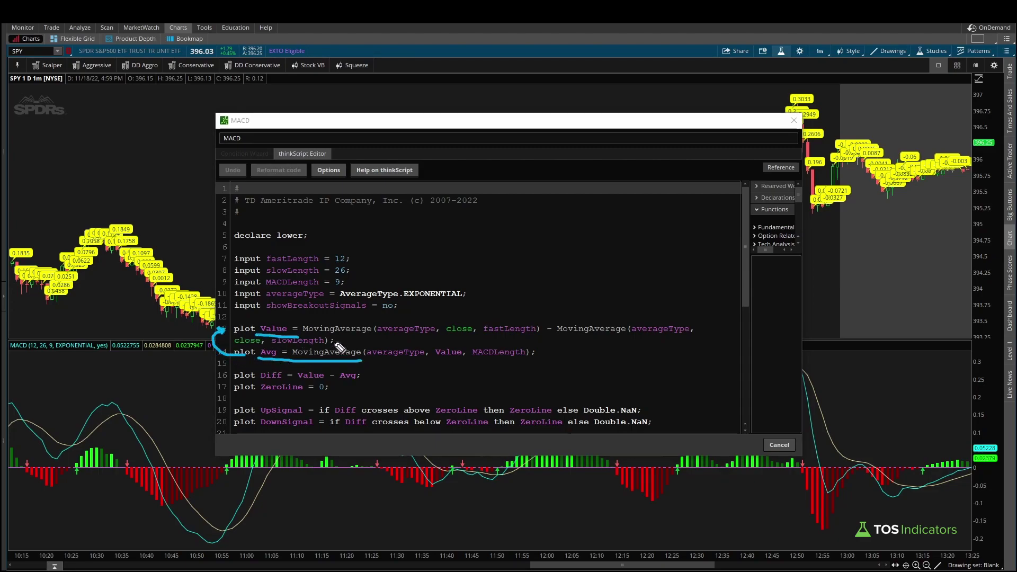
pyautogui.moveTo(373, 362); pyautogui.dragTo(465, 362)
pyautogui.moveTo(292, 326)
pyautogui.mouseDown()
pyautogui.moveTo(256, 338)
pyautogui.moveTo(291, 328)
pyautogui.mouseUp()
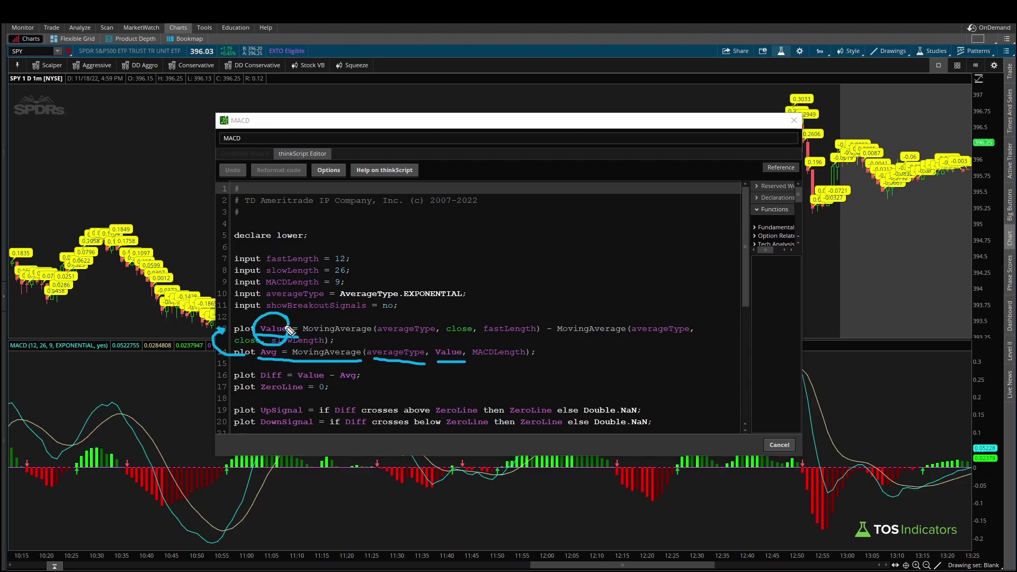
pyautogui.moveTo(478, 362); pyautogui.dragTo(530, 362)
pyautogui.press('Escape')
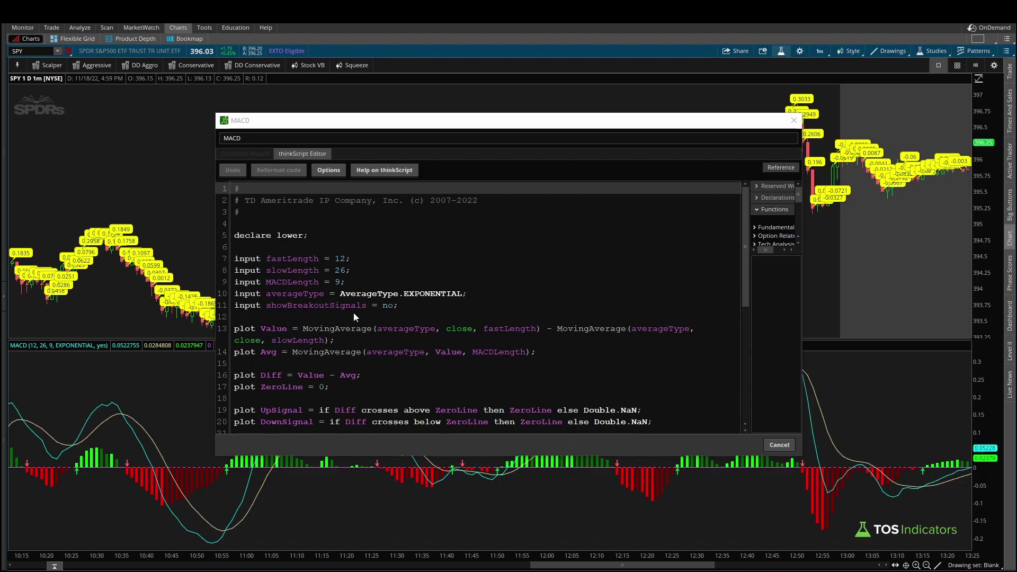
# Point an arrow at the MACD average line near 10:40 on the chart and clear it.
pyautogui.hotkey('ctrl', '2')
pyautogui.moveTo(188, 392); pyautogui.dragTo(150, 425)
pyautogui.moveTo(152, 407); pyautogui.dragTo(172, 422)
pyautogui.press('Escape')
# Highlight the Value plot definition, mark the gap between the two MACD lines and the Diff plot, then clear the marks.
pyautogui.tripleClick(265, 325)
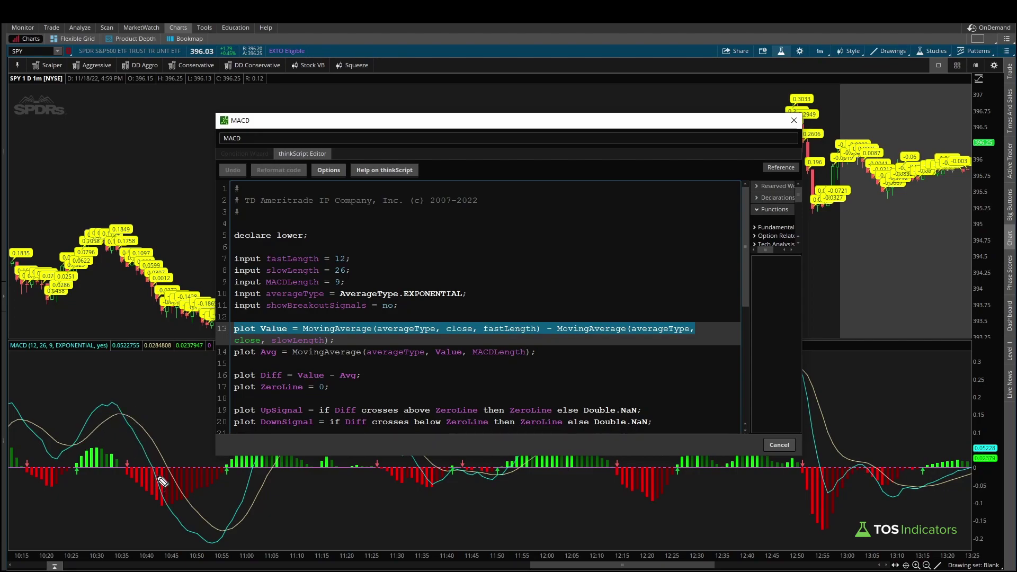
pyautogui.moveTo(141, 428); pyautogui.dragTo(181, 512)
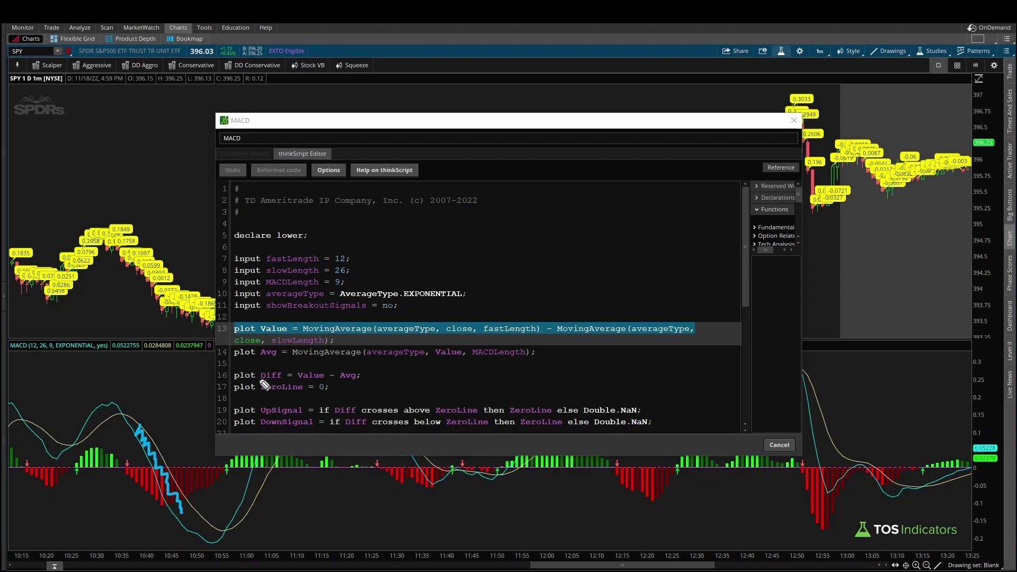
pyautogui.moveTo(259, 380); pyautogui.dragTo(281, 379)
pyautogui.click(175, 526)
pyautogui.click(196, 510)
pyautogui.press('Escape')
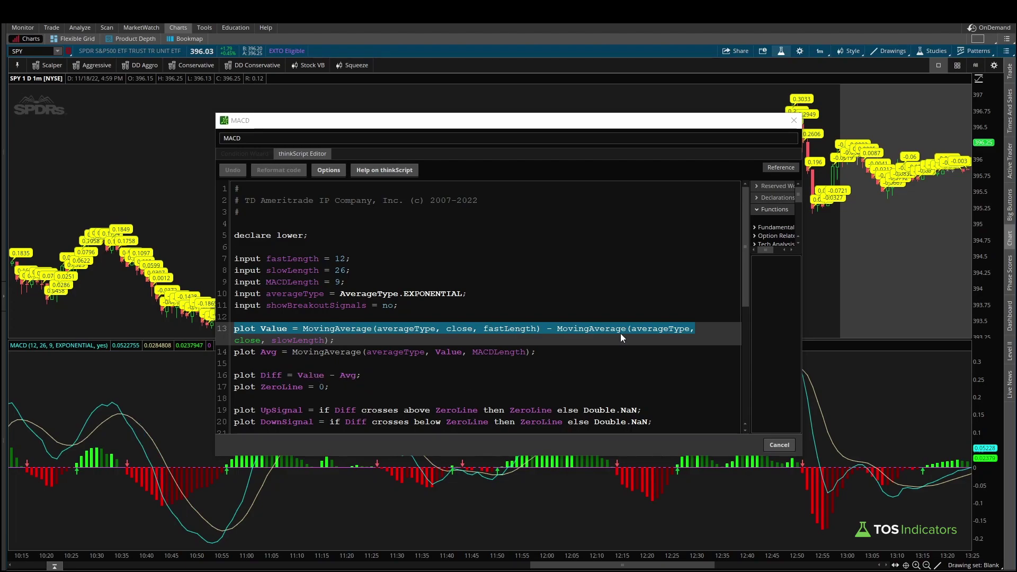
# Find and highlight the Diff.SetPaintingStrategy histogram line in the MACD script.
pyautogui.moveTo(745, 277); pyautogui.dragTo(752, 360)
pyautogui.click(533, 337)
pyautogui.moveTo(533, 337); pyautogui.dragTo(231, 336)
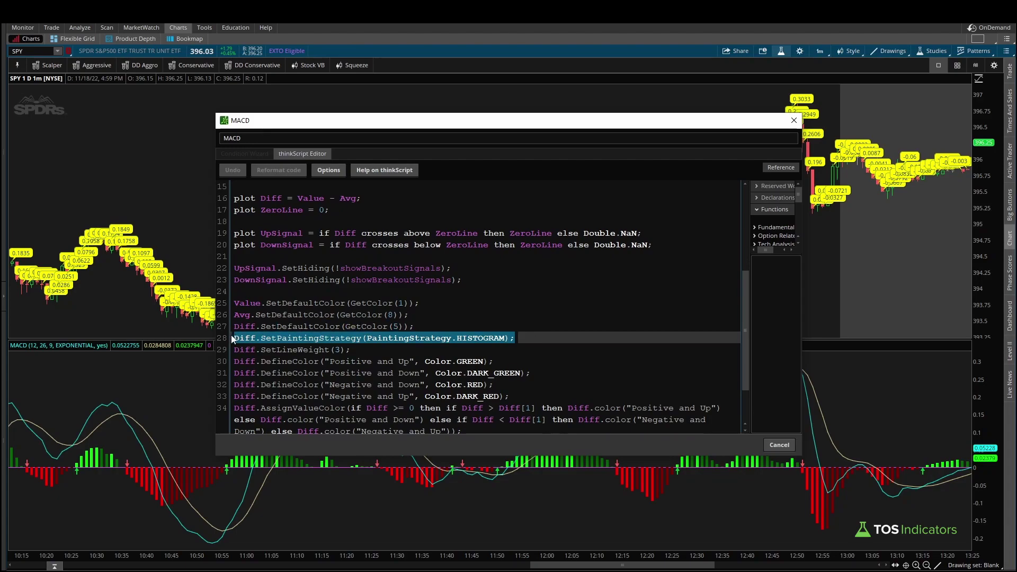
# Trace the Value and Avg lines between about 10:25 and 10:35 on the chart, point arrows at them, and clear the markings.
pyautogui.moveTo(755, 330); pyautogui.dragTo(746, 277)
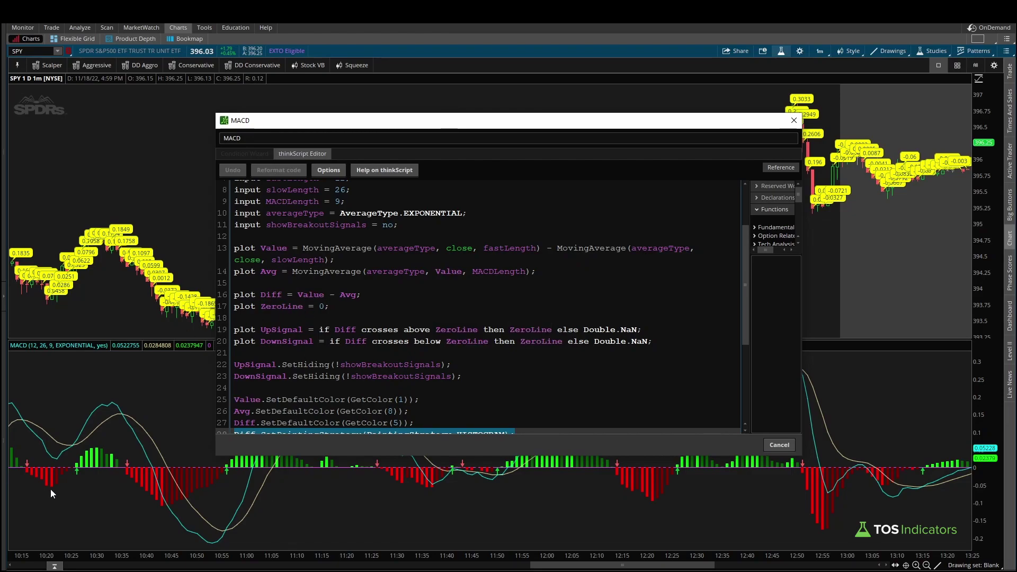
pyautogui.moveTo(72, 445); pyautogui.dragTo(113, 411)
pyautogui.moveTo(72, 450)
pyautogui.mouseDown()
pyautogui.moveTo(123, 419)
pyautogui.moveTo(126, 436)
pyautogui.mouseUp()
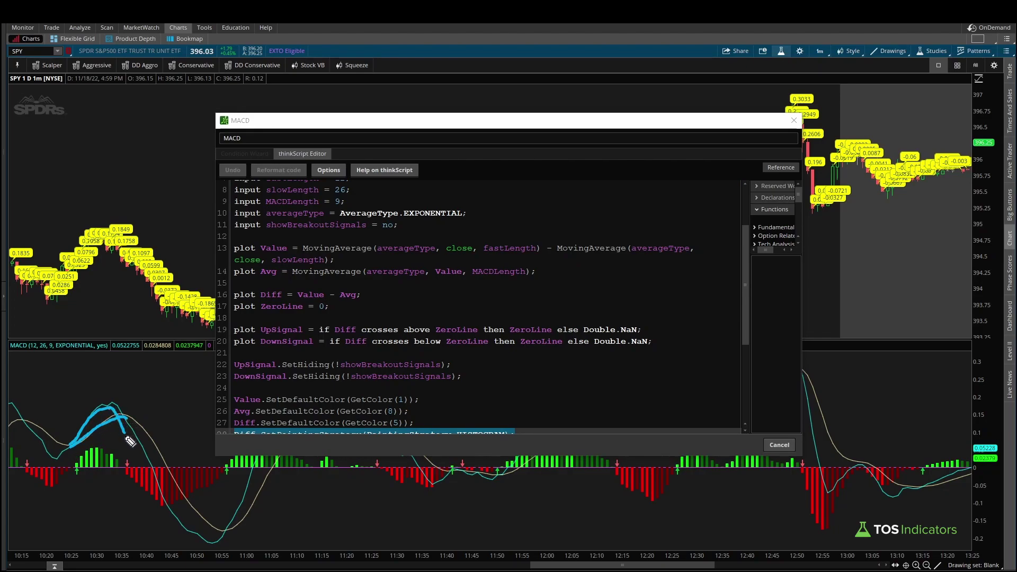
pyautogui.press('e')
pyautogui.moveTo(73, 447); pyautogui.dragTo(126, 417)
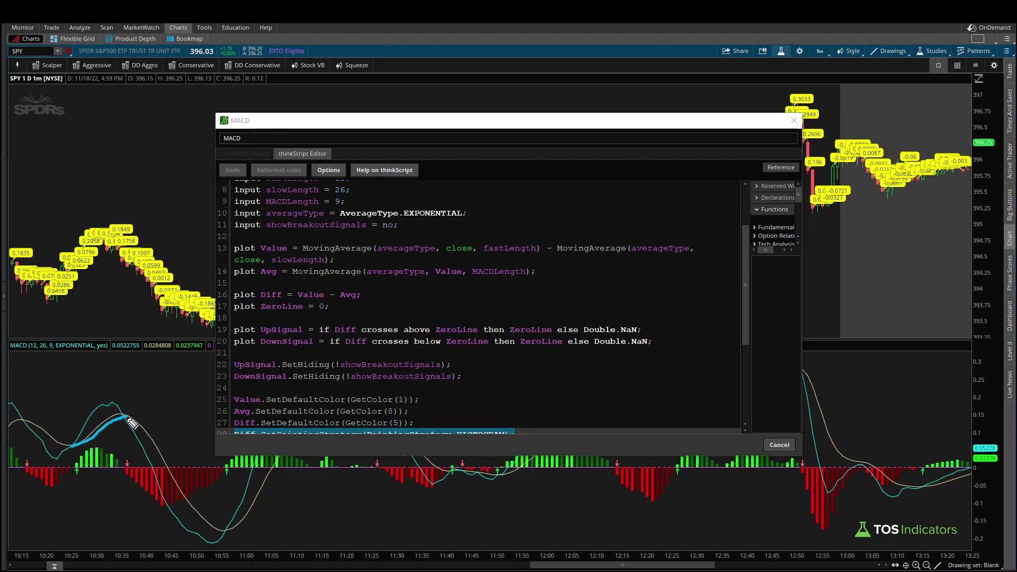
pyautogui.moveTo(98, 486); pyautogui.dragTo(107, 448)
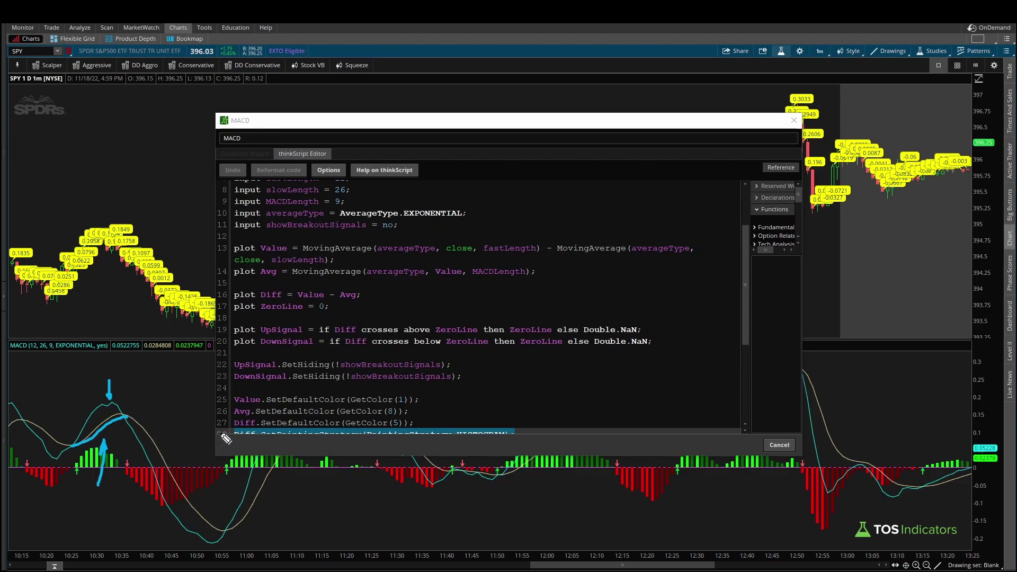
pyautogui.press('Escape')
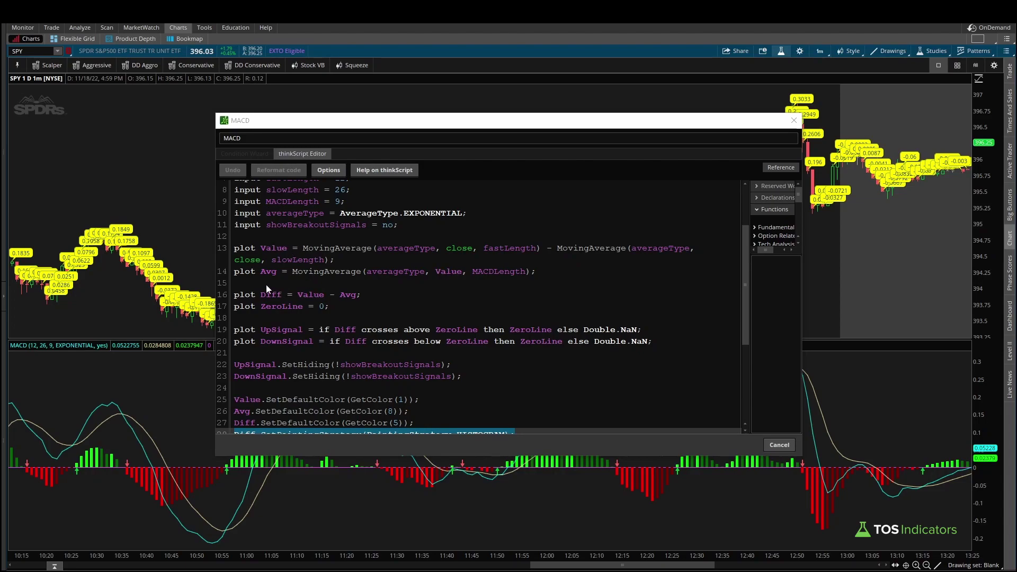
# Highlight the Value name and the Avg formula in the script, mark the matching lines on the chart, and erase the marks.
pyautogui.doubleClick(281, 249)
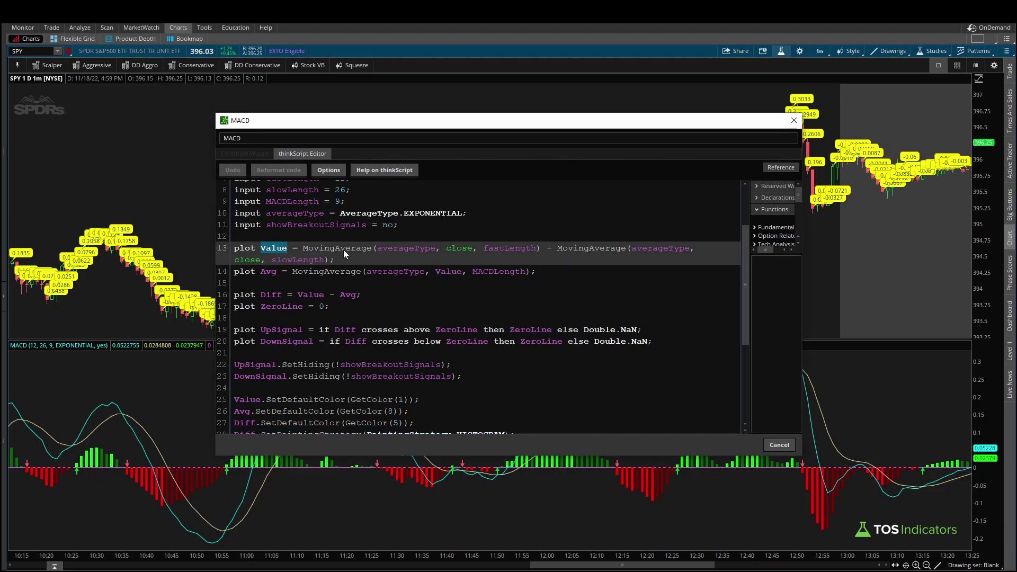
pyautogui.moveTo(304, 247); pyautogui.dragTo(551, 282)
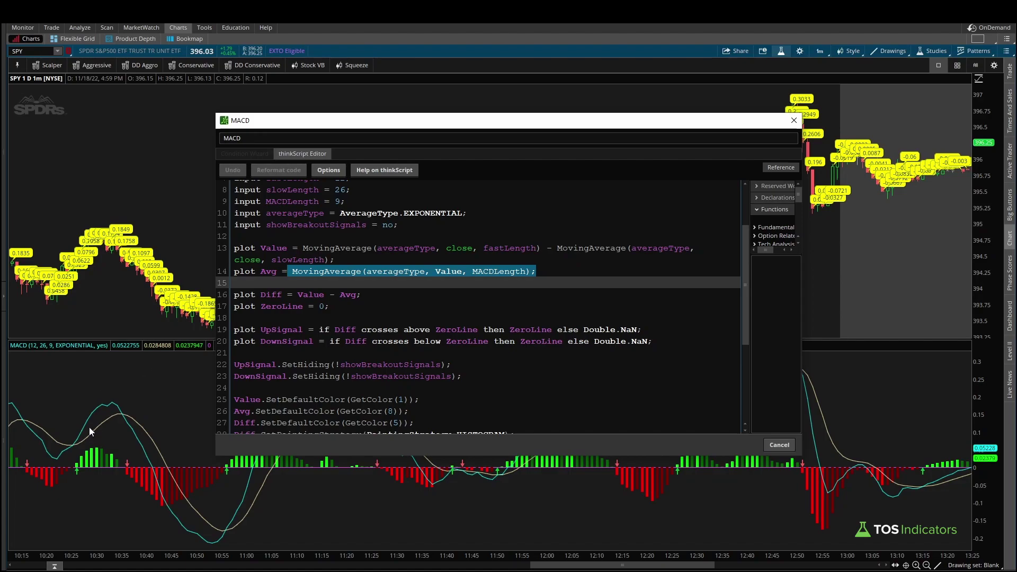
pyautogui.moveTo(83, 428); pyautogui.dragTo(110, 409)
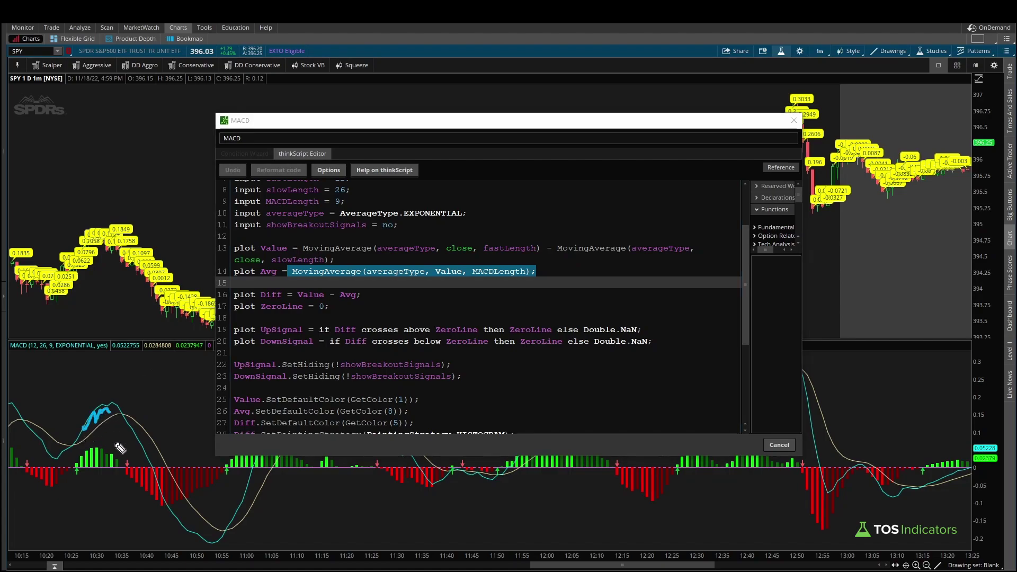
pyautogui.moveTo(127, 456)
pyautogui.mouseDown()
pyautogui.moveTo(87, 473)
pyautogui.moveTo(126, 443)
pyautogui.mouseUp()
pyautogui.moveTo(155, 406); pyautogui.dragTo(129, 429)
pyautogui.press('e')
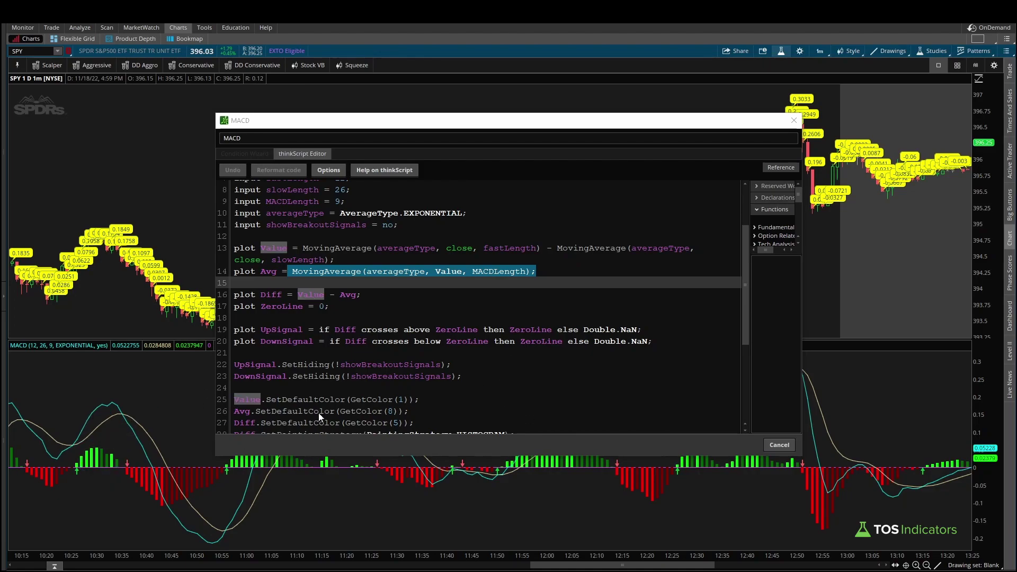
# Highlight DownSignal in the script, mark the bearish crossover and red histogram bars near 10:35, and clear the drawing.
pyautogui.click(275, 322)
pyautogui.doubleClick(277, 340)
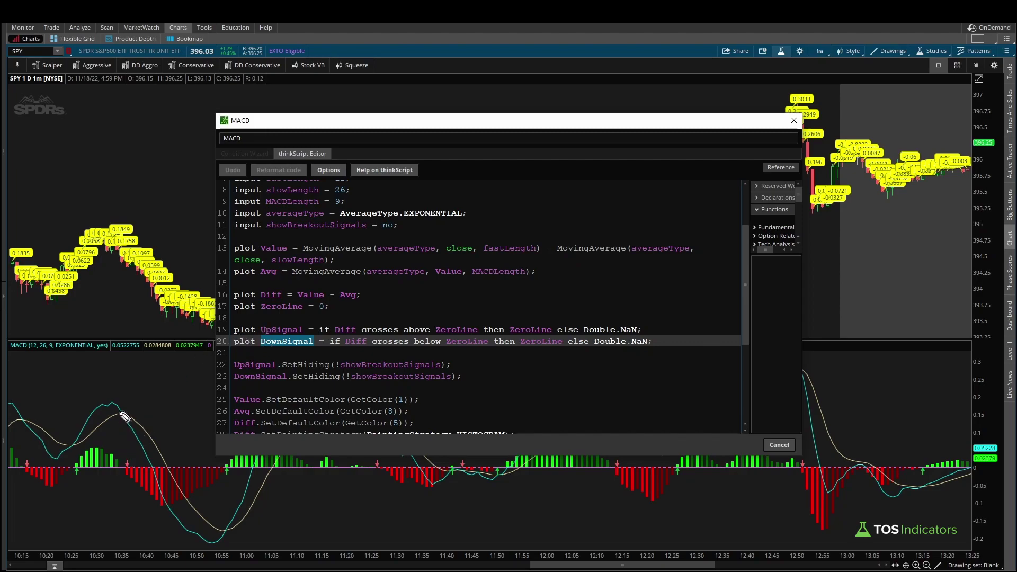
pyautogui.moveTo(120, 409); pyautogui.dragTo(133, 428)
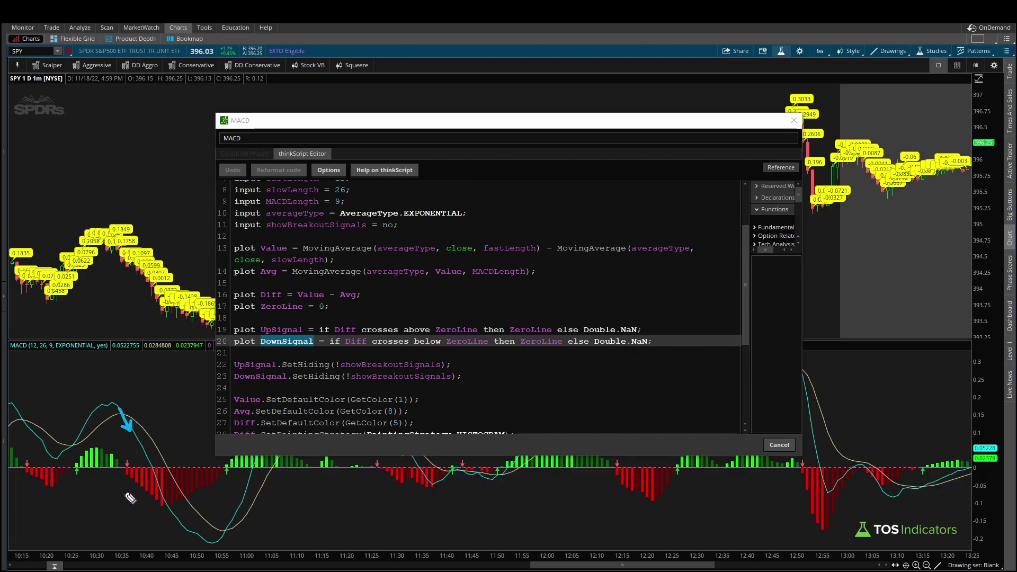
pyautogui.moveTo(122, 477); pyautogui.dragTo(140, 500)
pyautogui.moveTo(138, 461)
pyautogui.mouseDown()
pyautogui.moveTo(121, 459)
pyautogui.moveTo(122, 514)
pyautogui.moveTo(140, 522)
pyautogui.mouseUp()
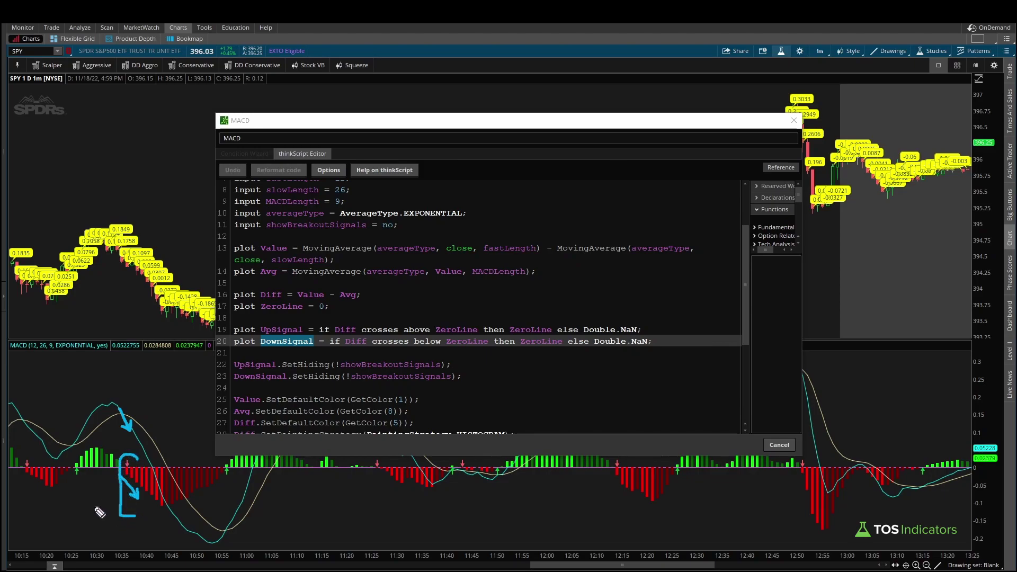
pyautogui.hotkey('ctrl', 'shift', '7')
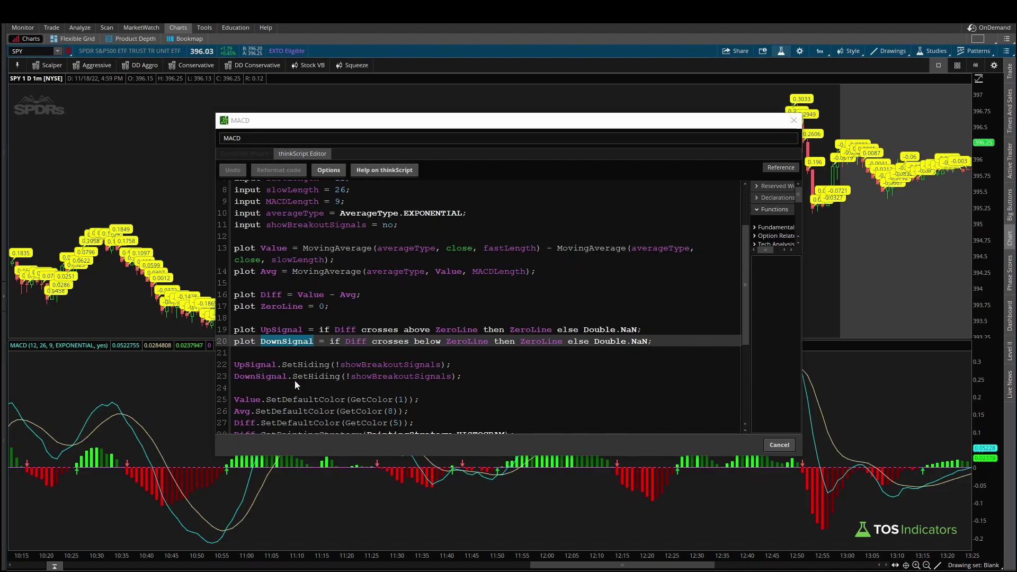
# Close the MACD script and the studies window without saving, and zoom the SPY chart out to show data from about 8:15.
pyautogui.click(780, 447)
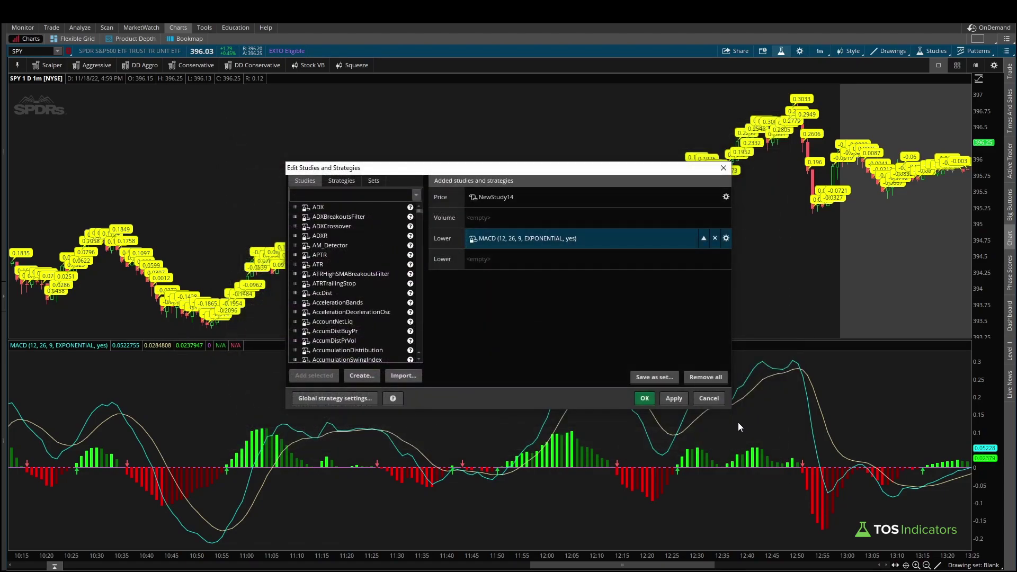
pyautogui.click(711, 398)
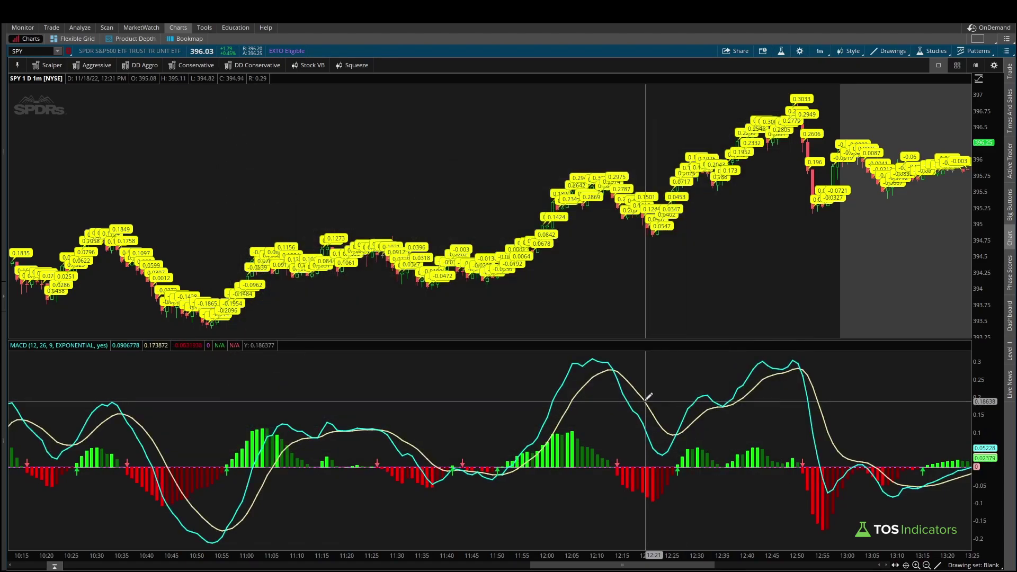
pyautogui.click(927, 565)
pyautogui.hscroll(-3, 609, 497)
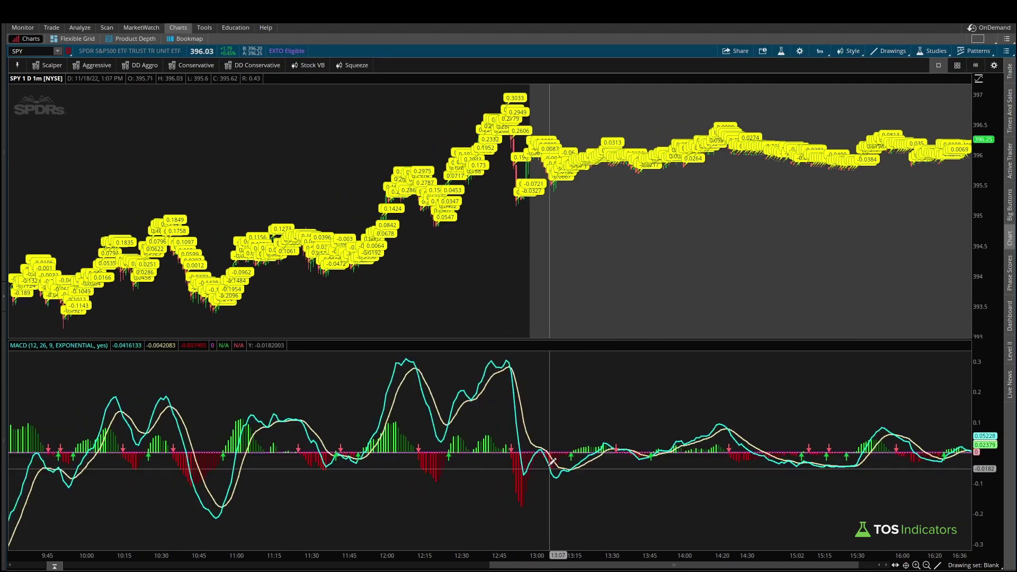
pyautogui.hscroll(-3, 369, 445)
pyautogui.moveTo(488, 567); pyautogui.dragTo(453, 565)
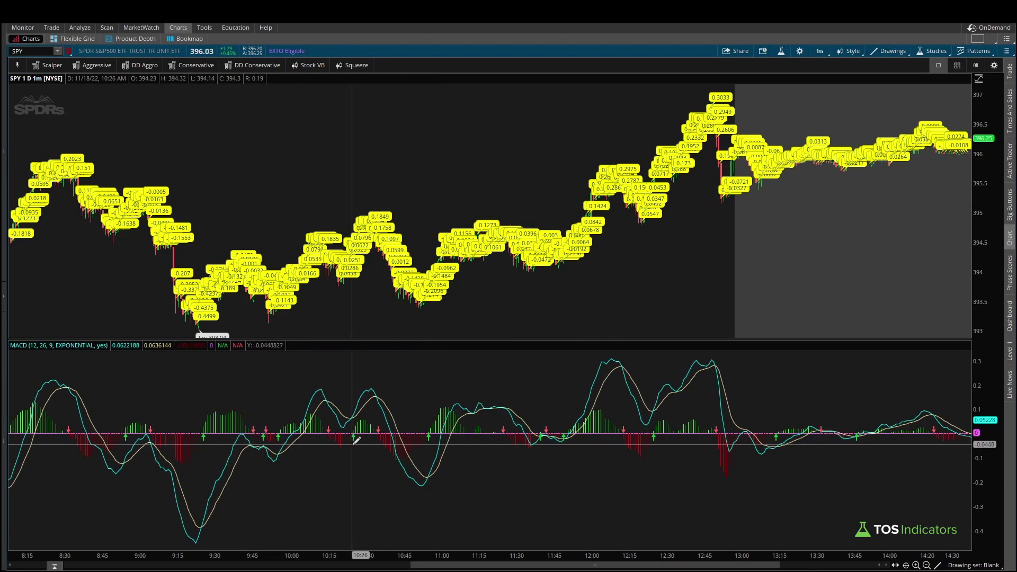
# Open the MACD study's customization settings and highlight its fast length and slow length inputs.
pyautogui.click(779, 51)
pyautogui.doubleClick(524, 238)
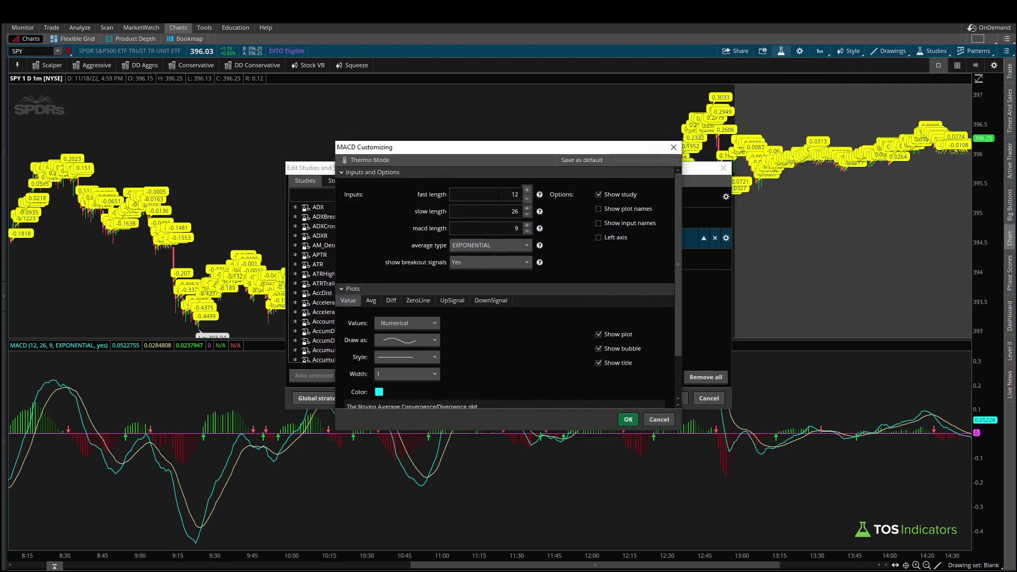
pyautogui.doubleClick(498, 195)
pyautogui.doubleClick(497, 211)
# Draw an arrow from the fast and slow lengths to the MACD value line, and mark the signal line and length inputs.
pyautogui.moveTo(412, 188)
pyautogui.mouseDown()
pyautogui.moveTo(400, 202)
pyautogui.moveTo(408, 223)
pyautogui.moveTo(238, 404)
pyautogui.moveTo(226, 457)
pyautogui.mouseUp()
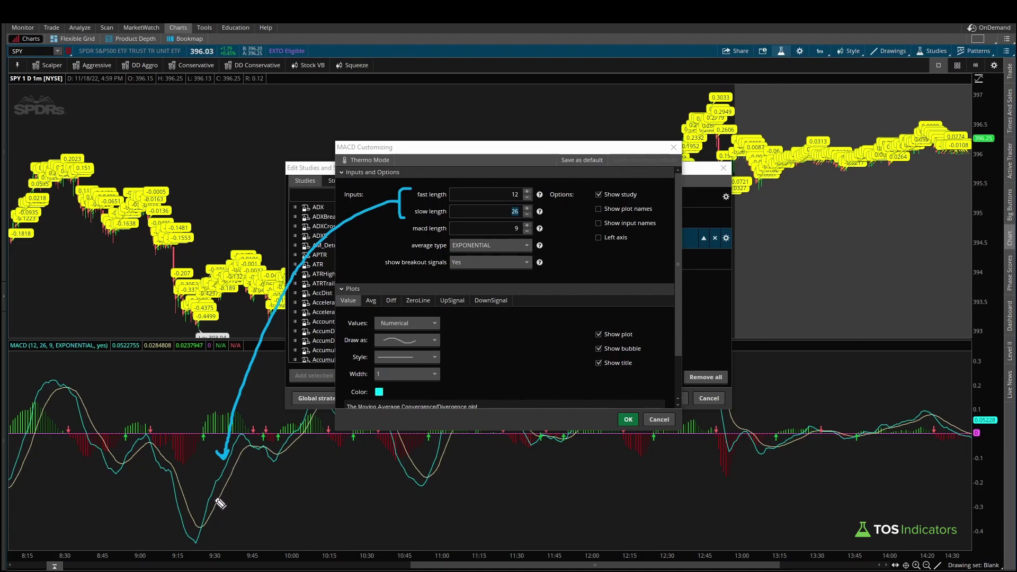
pyautogui.moveTo(245, 530)
pyautogui.mouseDown()
pyautogui.moveTo(233, 481)
pyautogui.moveTo(239, 493)
pyautogui.mouseUp()
pyautogui.moveTo(206, 487)
pyautogui.mouseDown()
pyautogui.moveTo(195, 435)
pyautogui.moveTo(205, 452)
pyautogui.mouseUp()
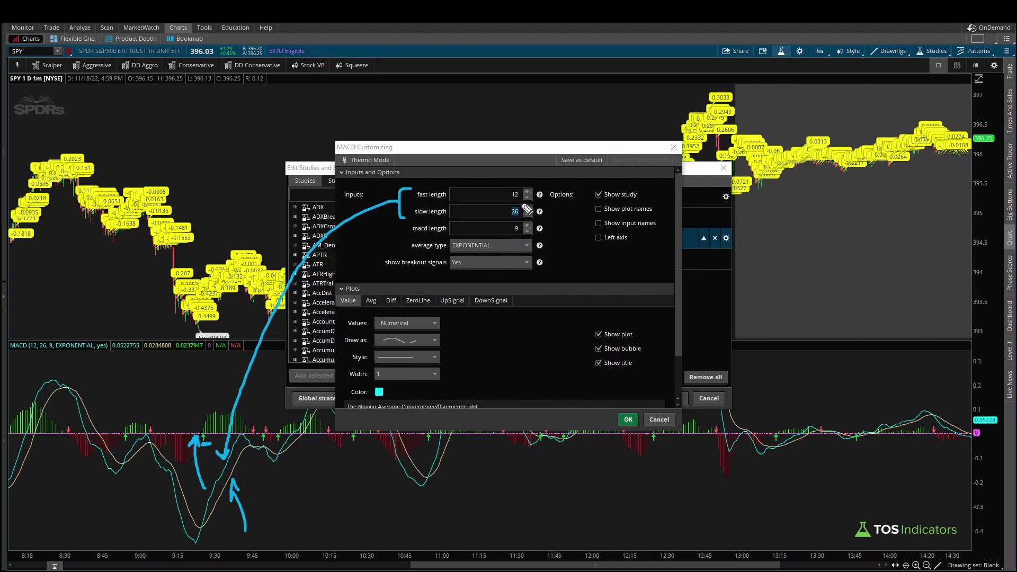
pyautogui.moveTo(535, 185)
pyautogui.mouseDown()
pyautogui.moveTo(543, 235)
pyautogui.moveTo(555, 227)
pyautogui.moveTo(550, 195)
pyautogui.moveTo(562, 200)
pyautogui.mouseUp()
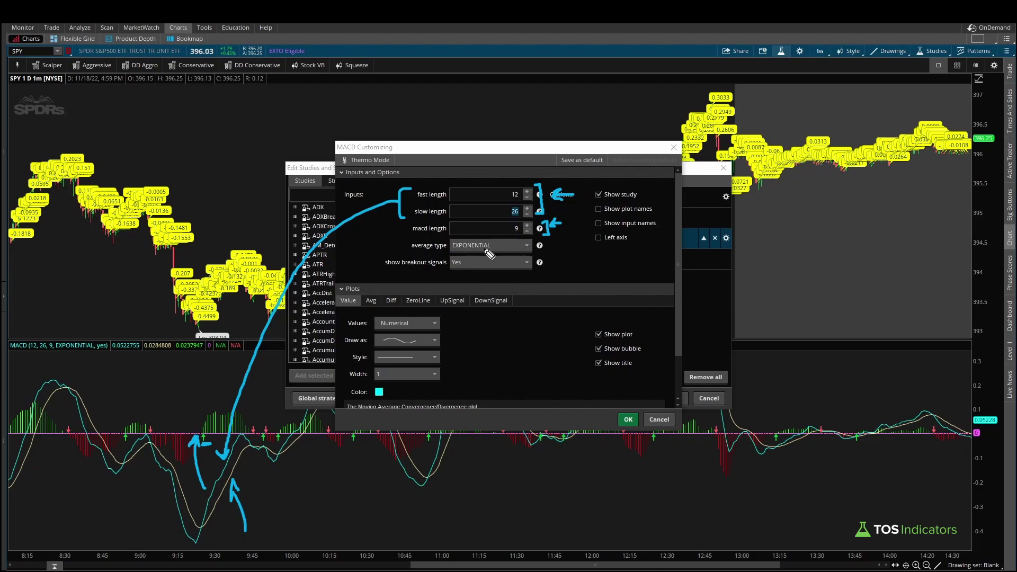
# Erase the previous markings, circle the average type setting and point an arrow at it.
pyautogui.press('e')
pyautogui.moveTo(533, 238)
pyautogui.mouseDown()
pyautogui.moveTo(483, 226)
pyautogui.moveTo(421, 245)
pyautogui.moveTo(438, 260)
pyautogui.moveTo(548, 236)
pyautogui.moveTo(528, 233)
pyautogui.mouseUp()
pyautogui.moveTo(599, 231); pyautogui.dragTo(552, 250)
pyautogui.moveTo(557, 235); pyautogui.dragTo(551, 253)
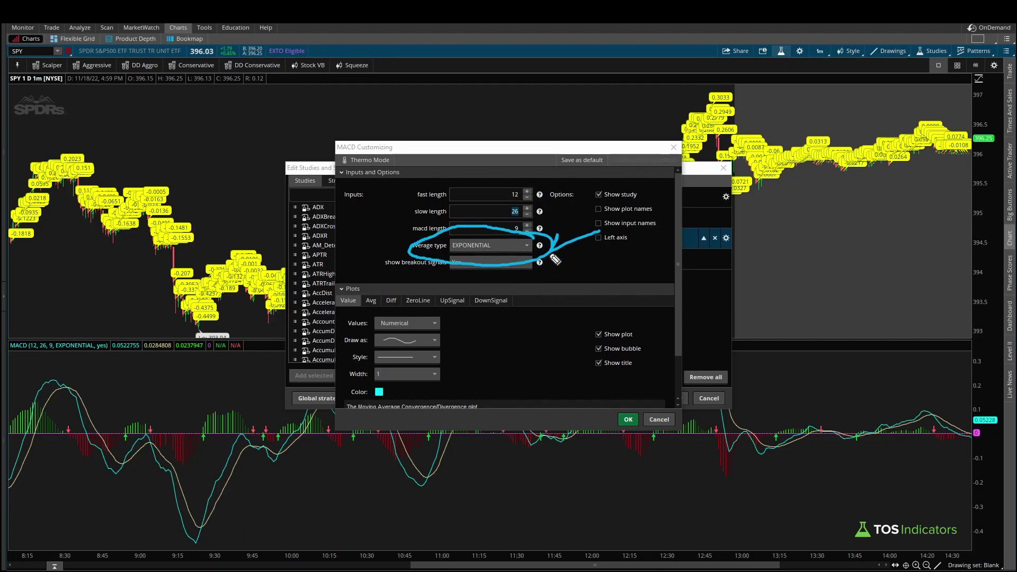
# View the available average types, keep EXPONENTIAL, and close the MACD settings and the studies window.
pyautogui.click(490, 248)
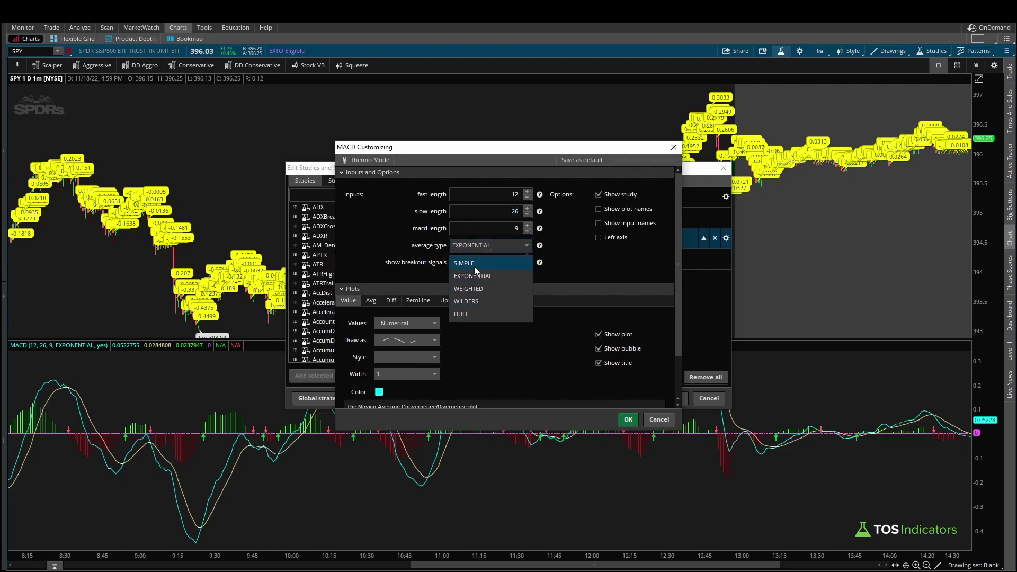
pyautogui.click(551, 253)
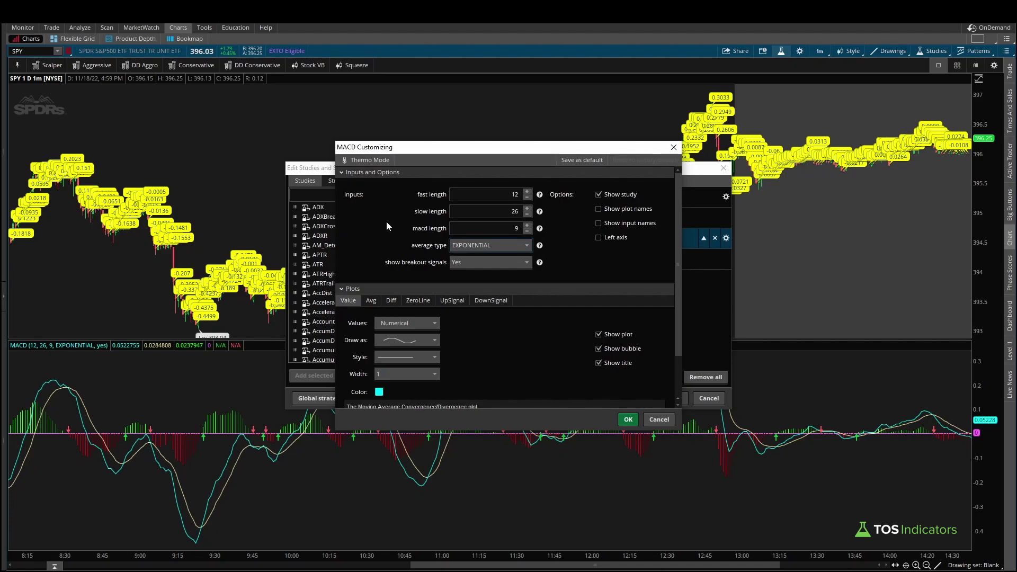
pyautogui.press('Escape')
pyautogui.press('Escape')
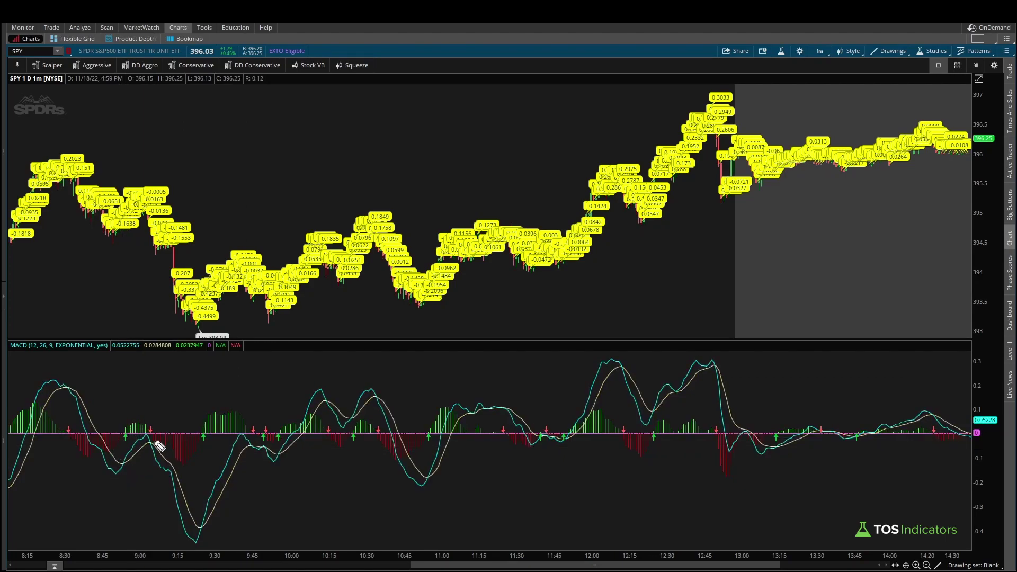
# Circle the brief MACD crossover near 9:00, draw an arrow up to the price bars, and clear the markings.
pyautogui.moveTo(162, 424)
pyautogui.mouseDown()
pyautogui.moveTo(120, 483)
pyautogui.moveTo(164, 430)
pyautogui.moveTo(198, 428)
pyautogui.moveTo(239, 312)
pyautogui.mouseUp()
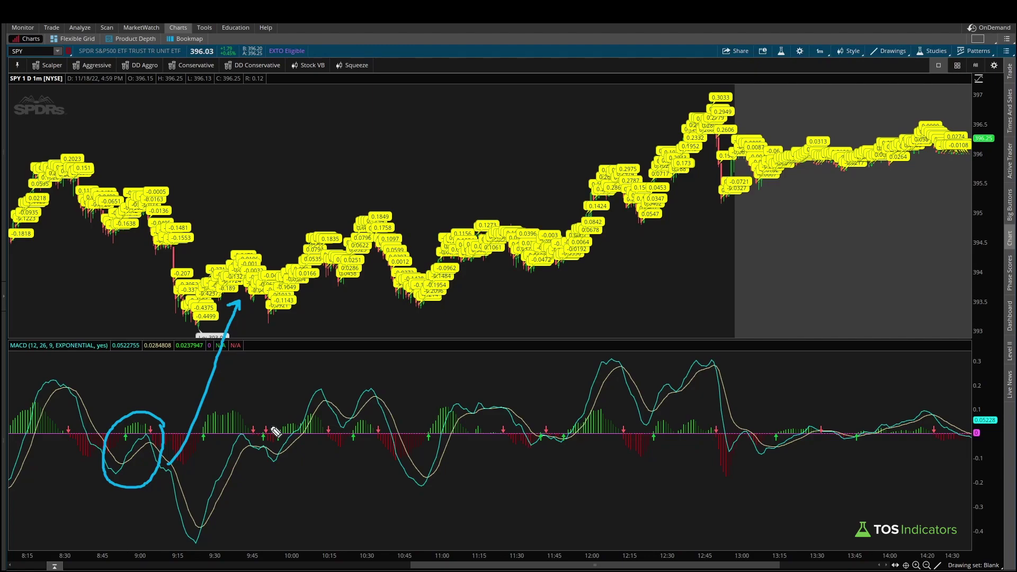
pyautogui.press('Escape')
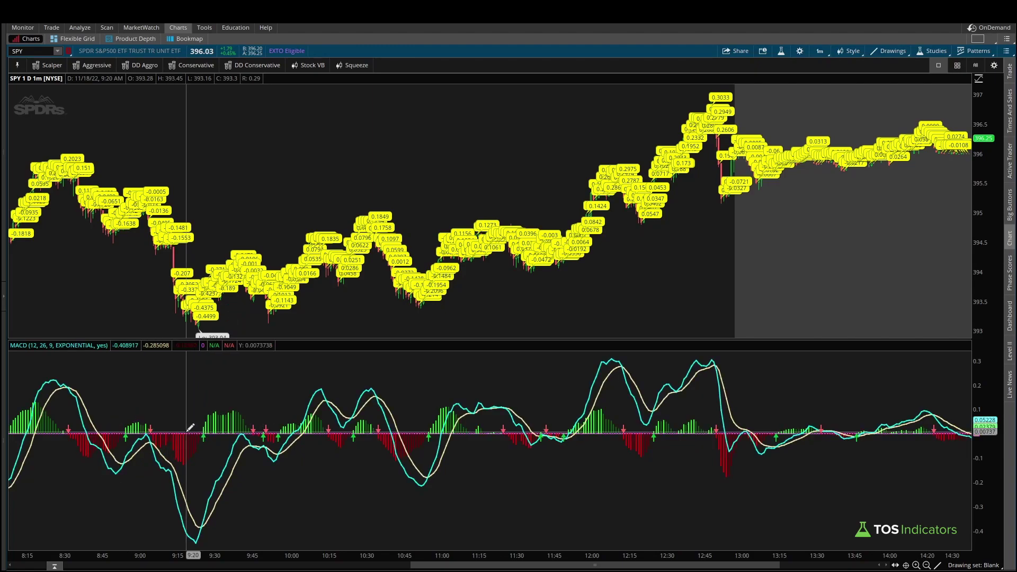